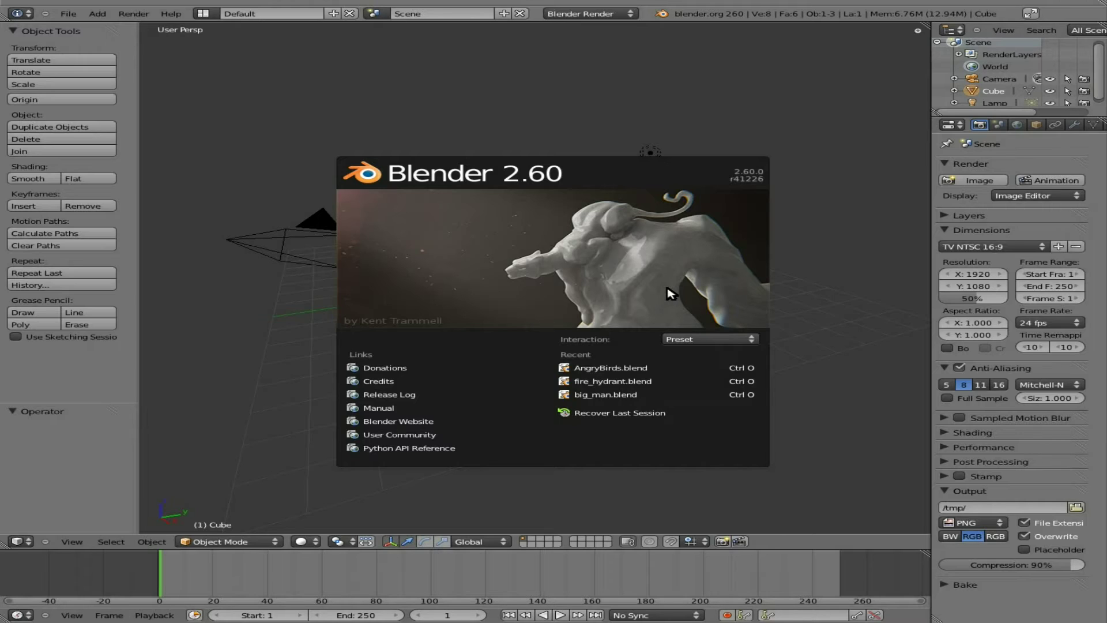
- Delete the default cube and add a UV sphere in its place
left_click(671, 294)
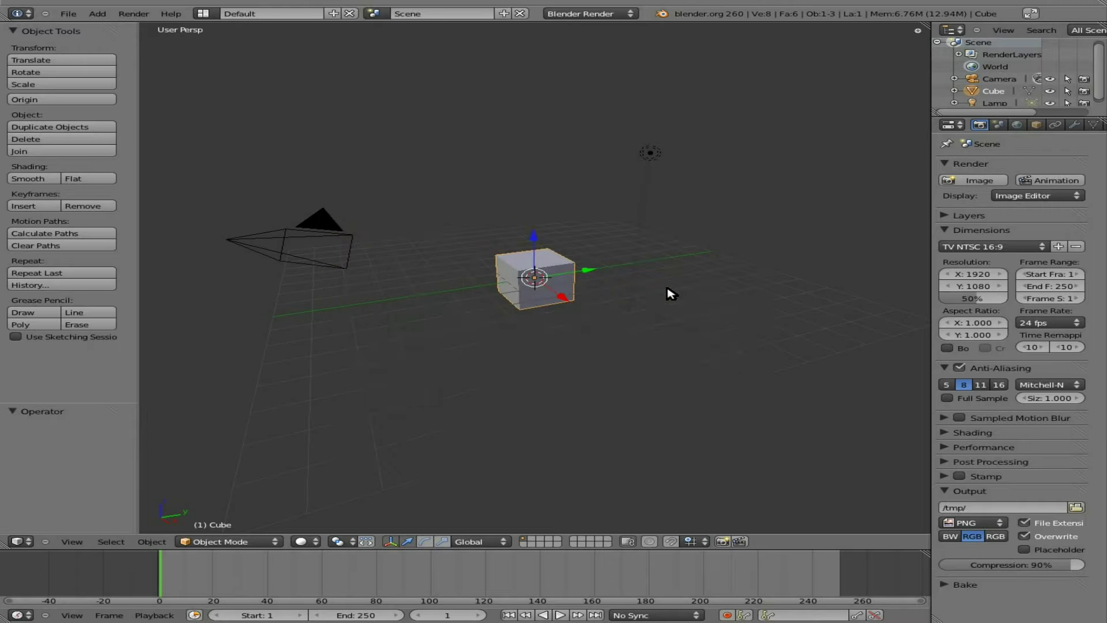
key("x")
left_click(669, 293)
key("space")
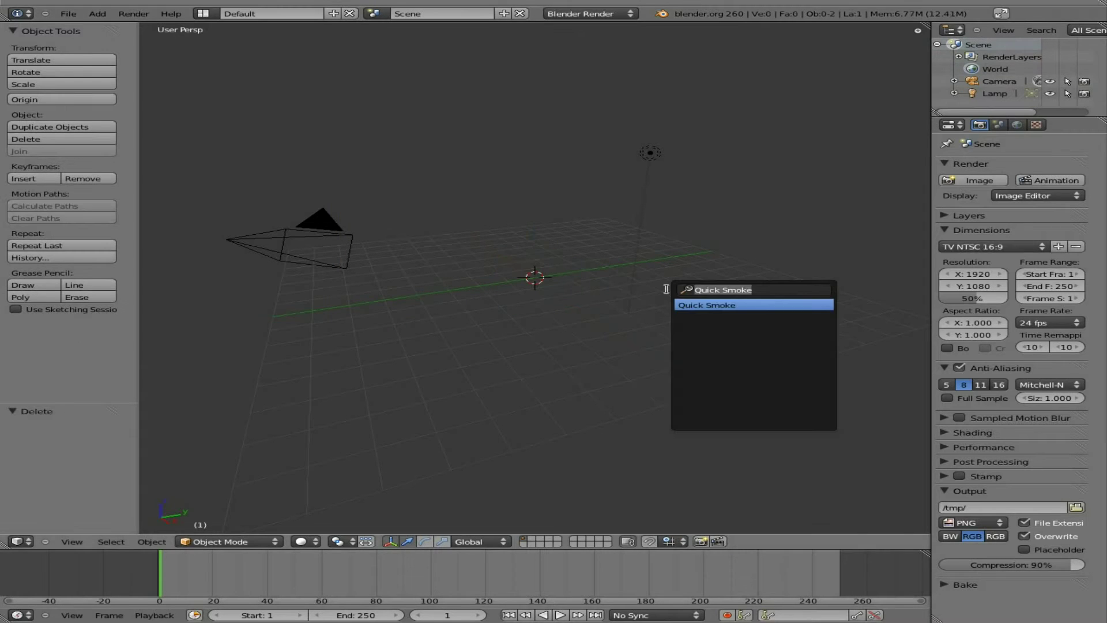
type("sphere")
key("Down")
key("Down")
key("Return")
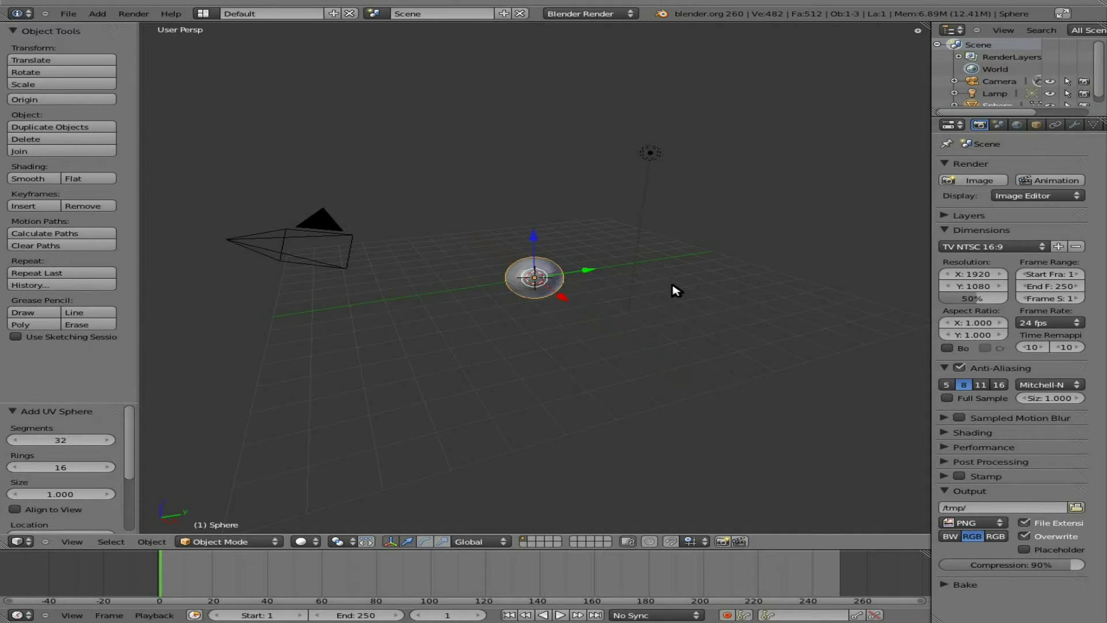
- Run Quick Smoke on the sphere to surround it with a smoke domain
key("space")
type("smoke")
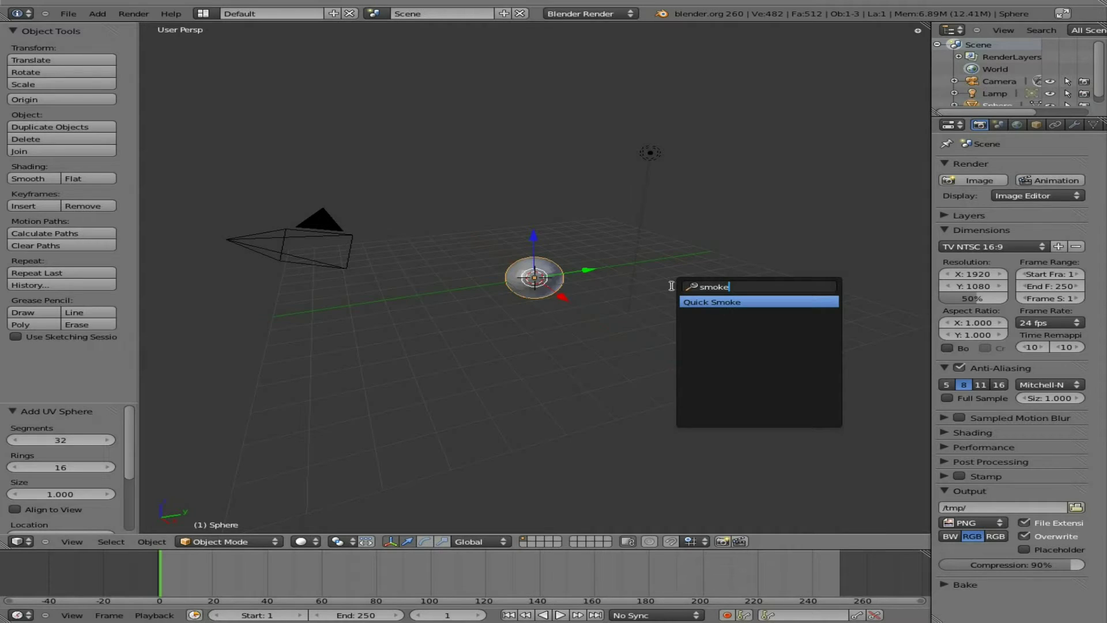
key("Return")
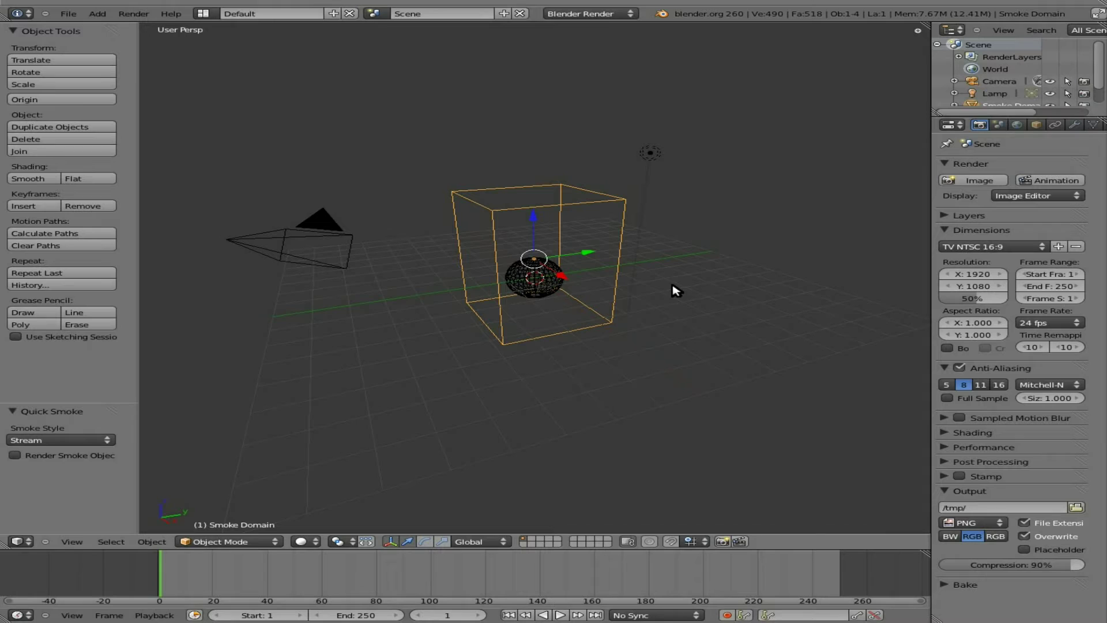
- Move the camera so the whole domain fits in frame, then preview the smoke playback
key("KP_0")
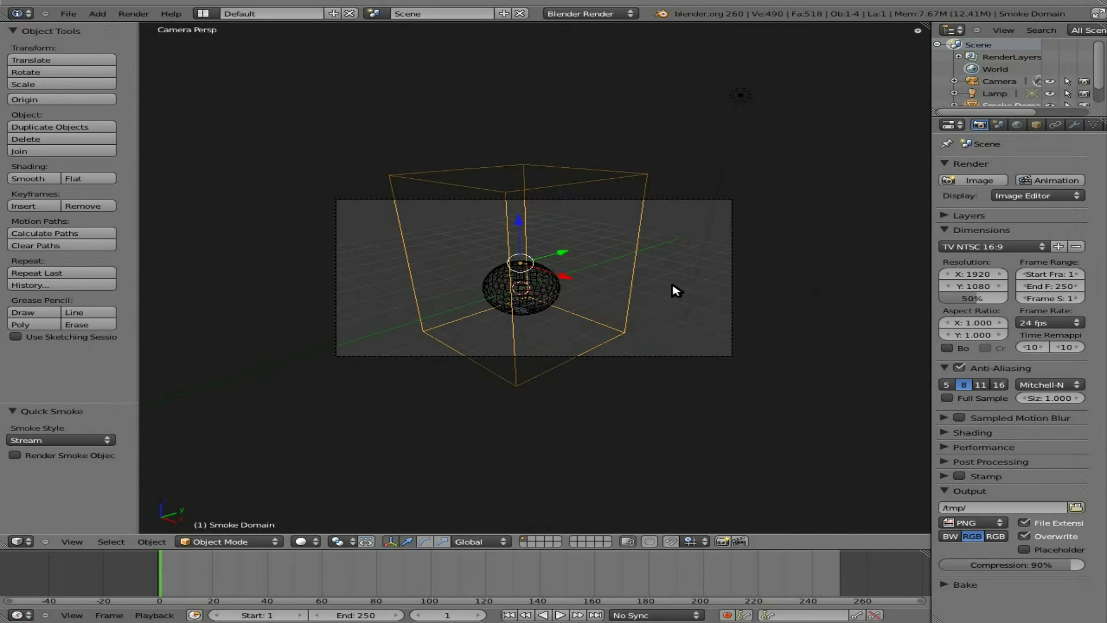
right_click(736, 346)
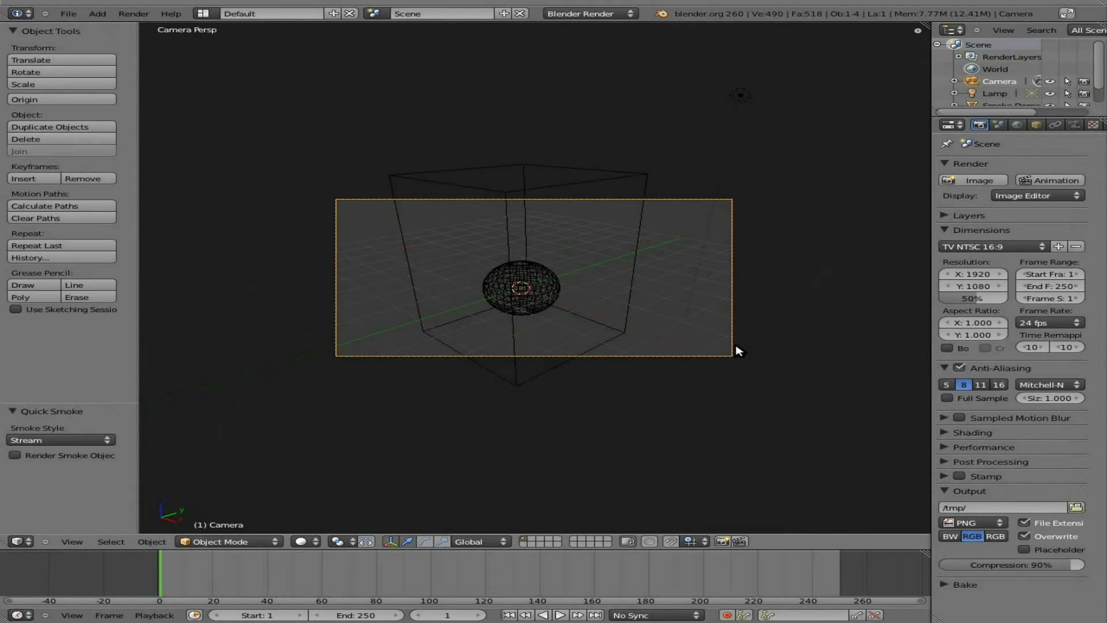
key("g")
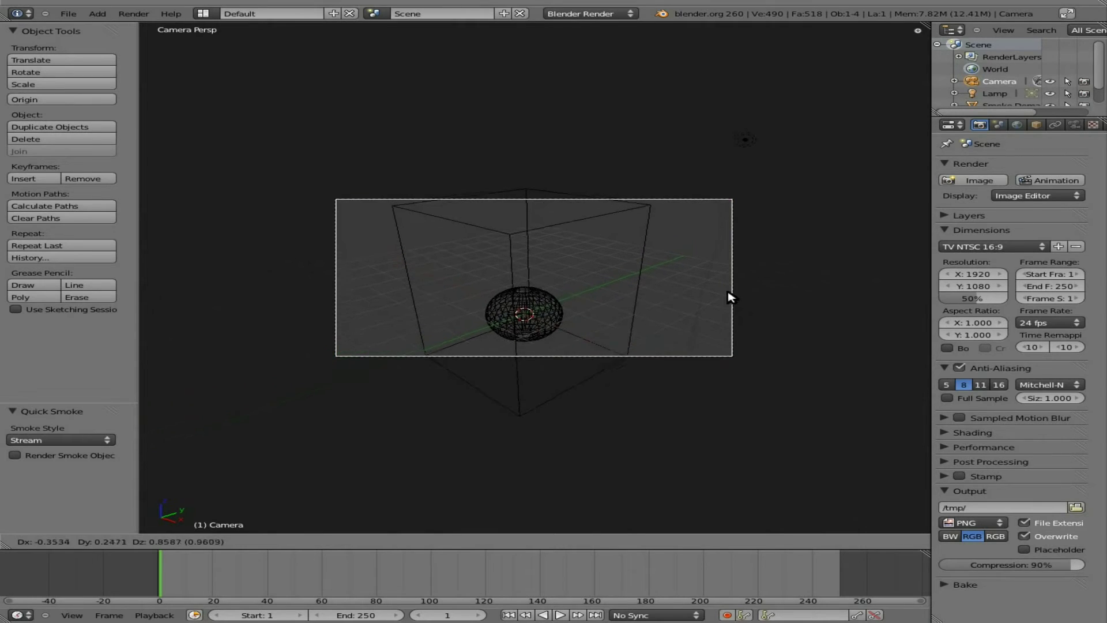
left_click(730, 295)
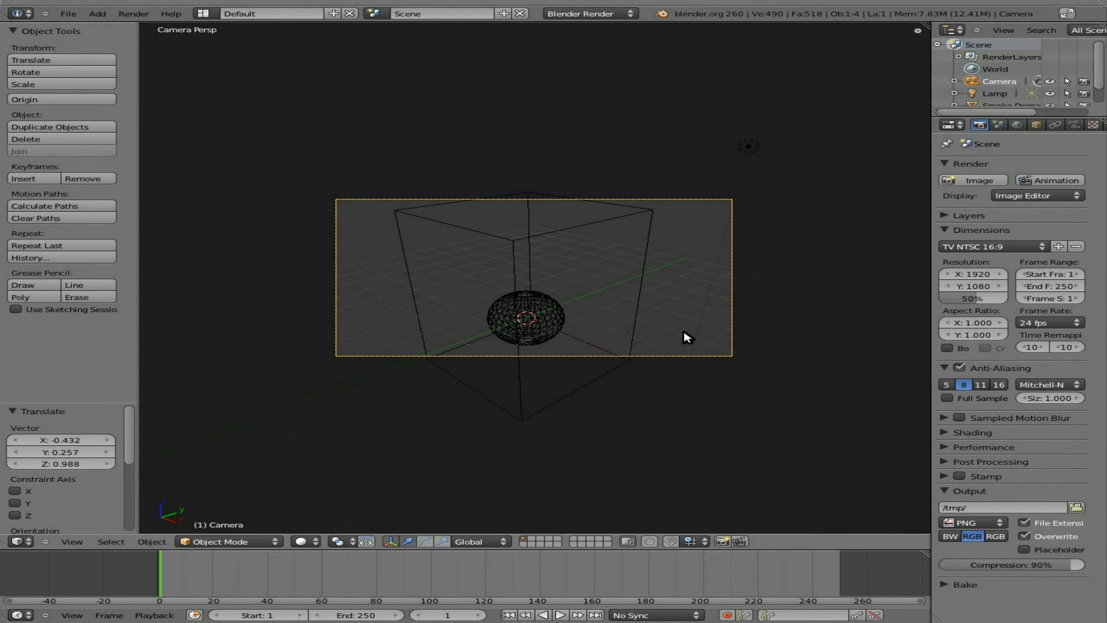
key("alt+a")
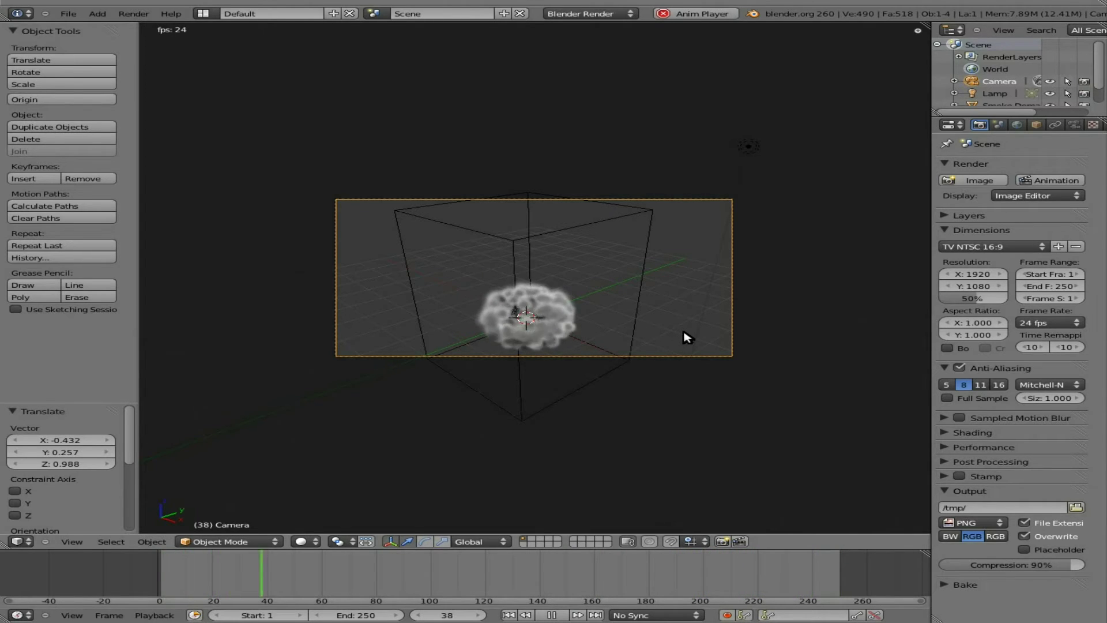
key("Escape")
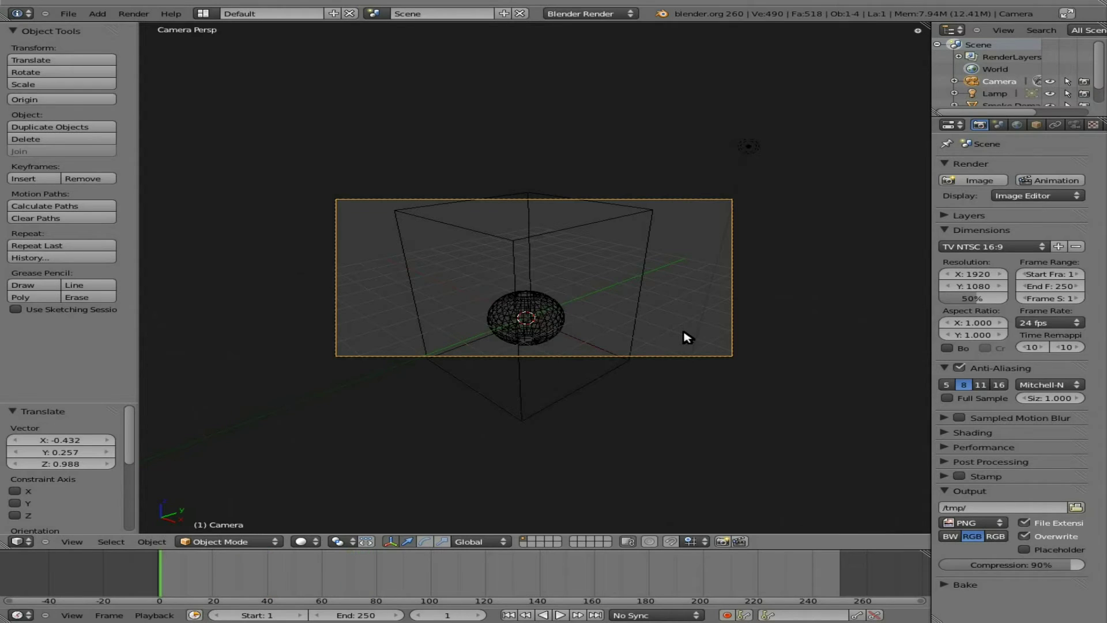
- Play the simulation to frame 159 and render a test frame of the smoke plume
key("alt+a")
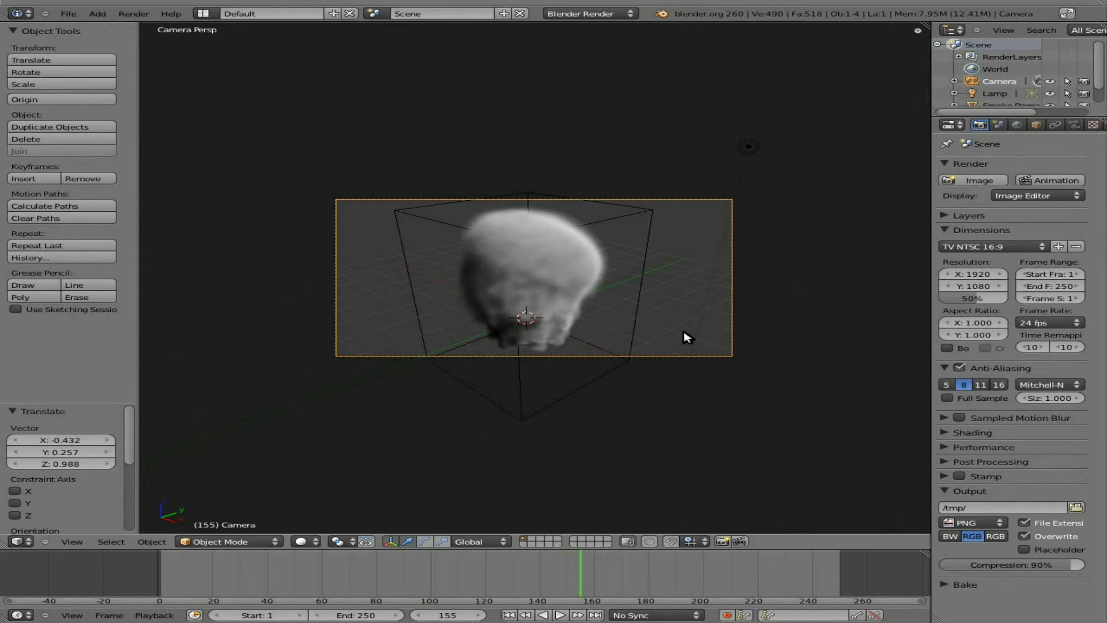
key("F12")
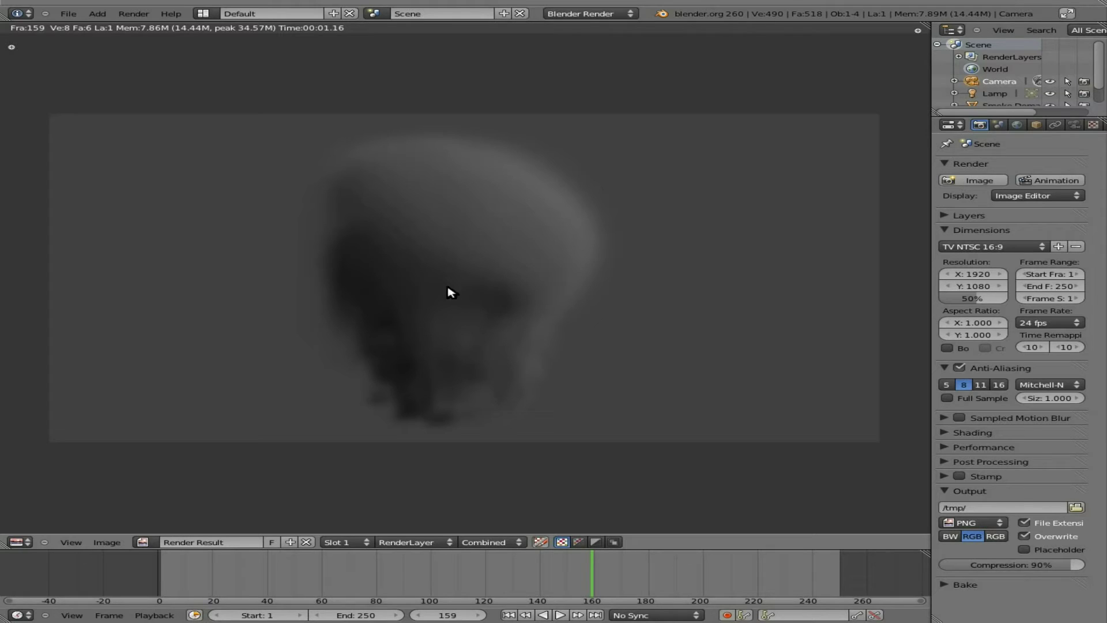
key("Escape")
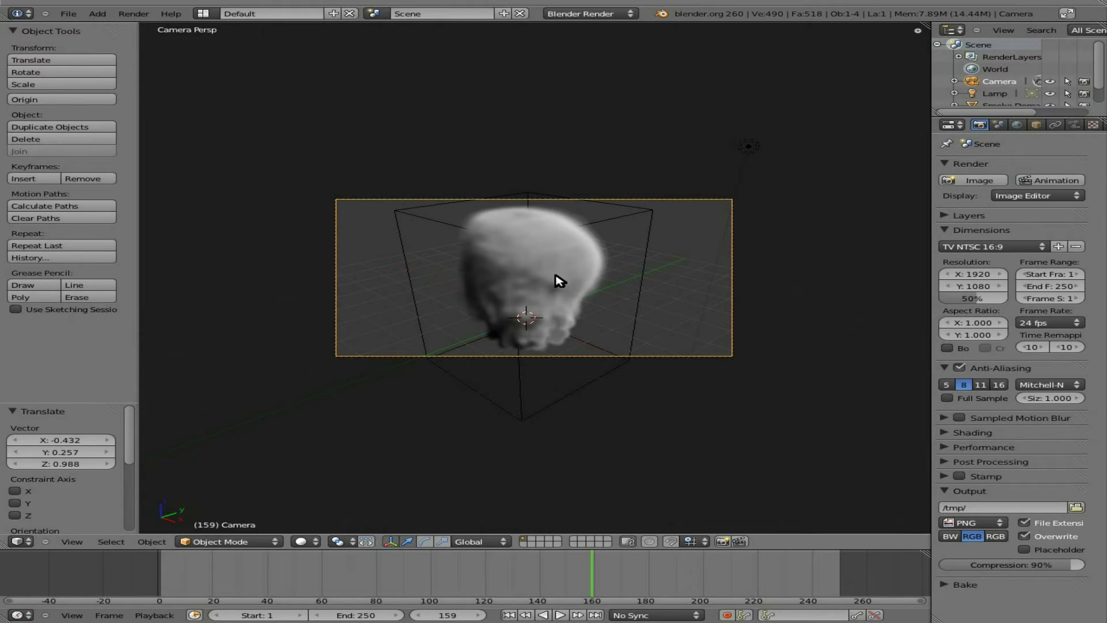
- Select the smoke domain, widen the Properties editor, and show its material settings with a test render
right_click(624, 215)
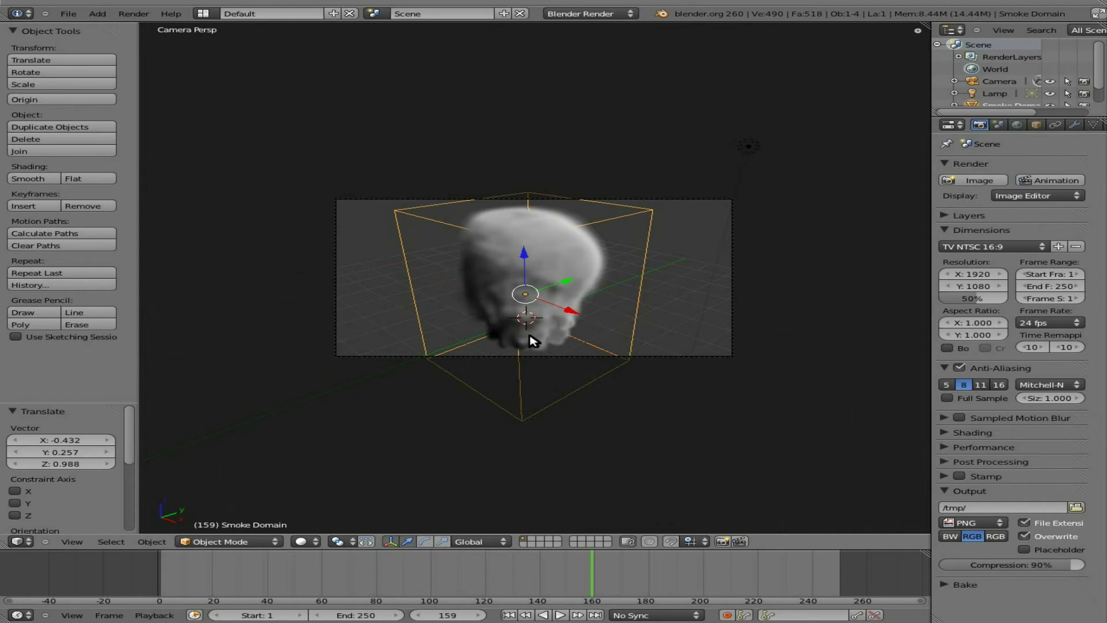
left_click_drag(931, 227, 814, 229)
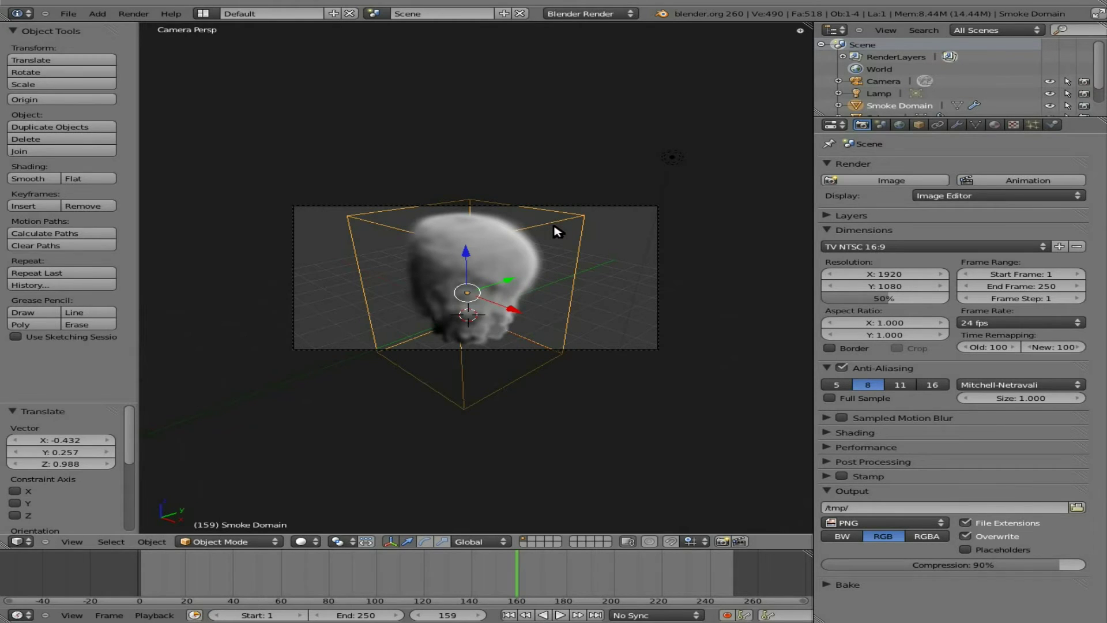
left_click(994, 127)
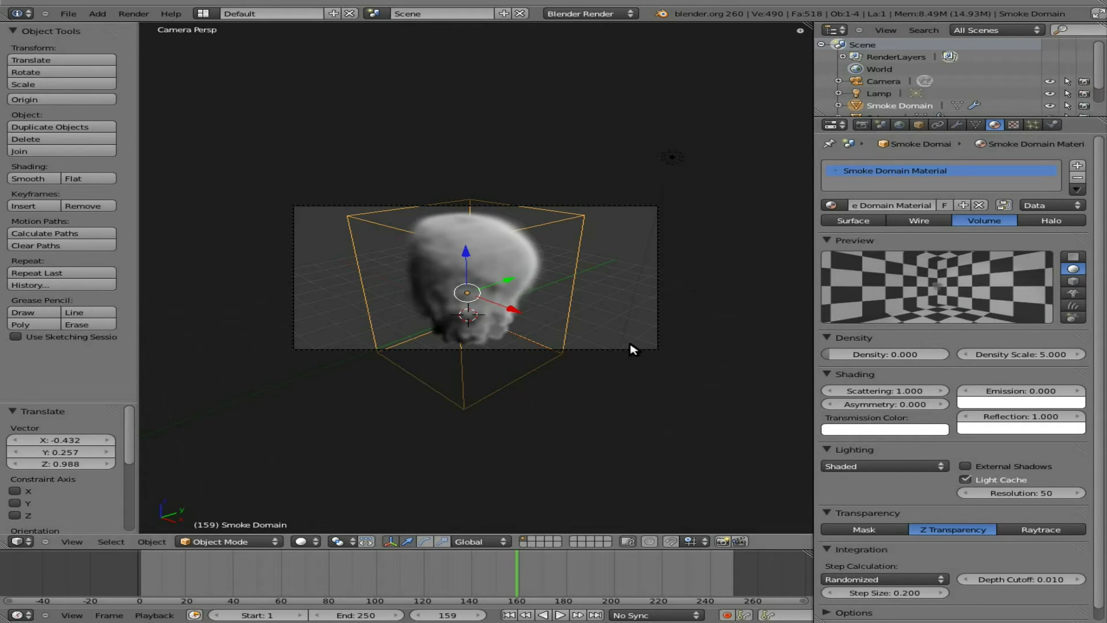
key("F12")
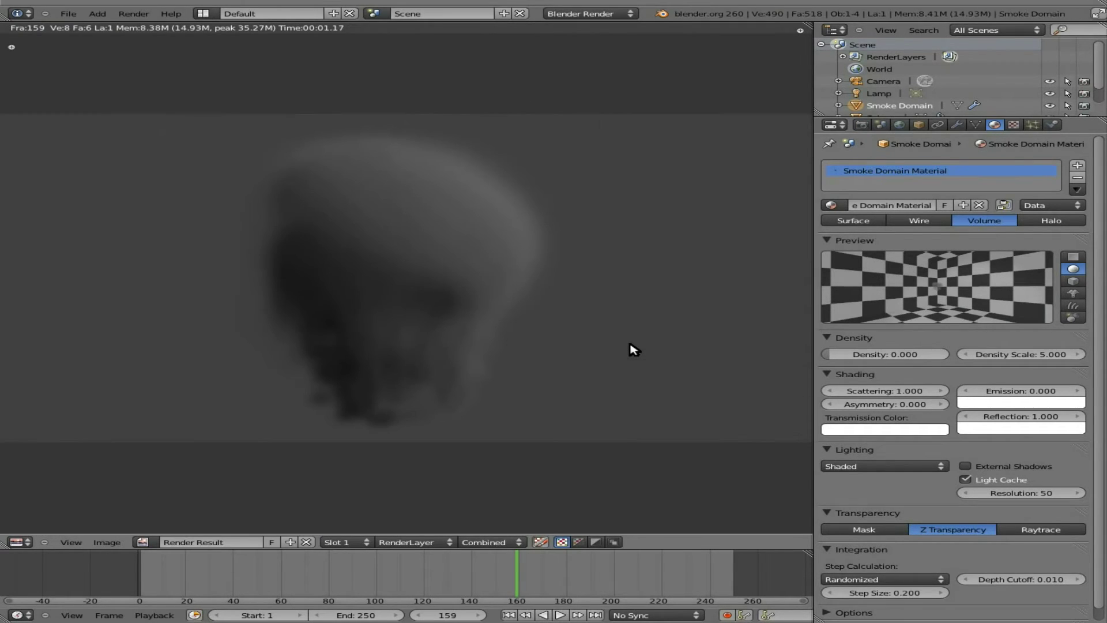
key("Escape")
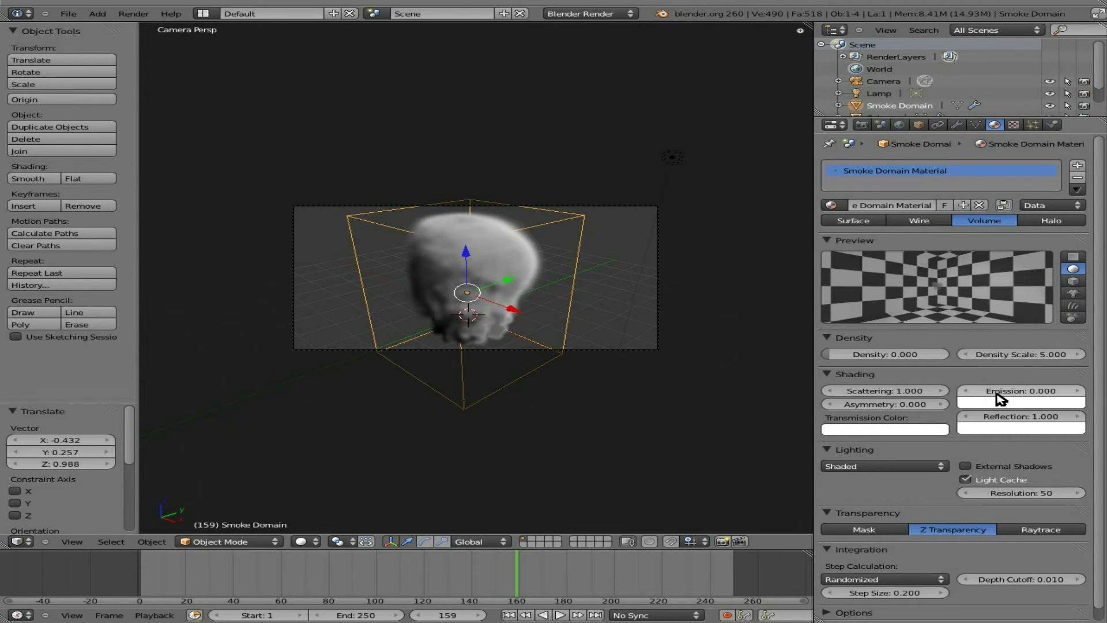
- Set the domain material's volume Emission to 0.3 and re-render to see lighter smoke
left_click(1034, 391)
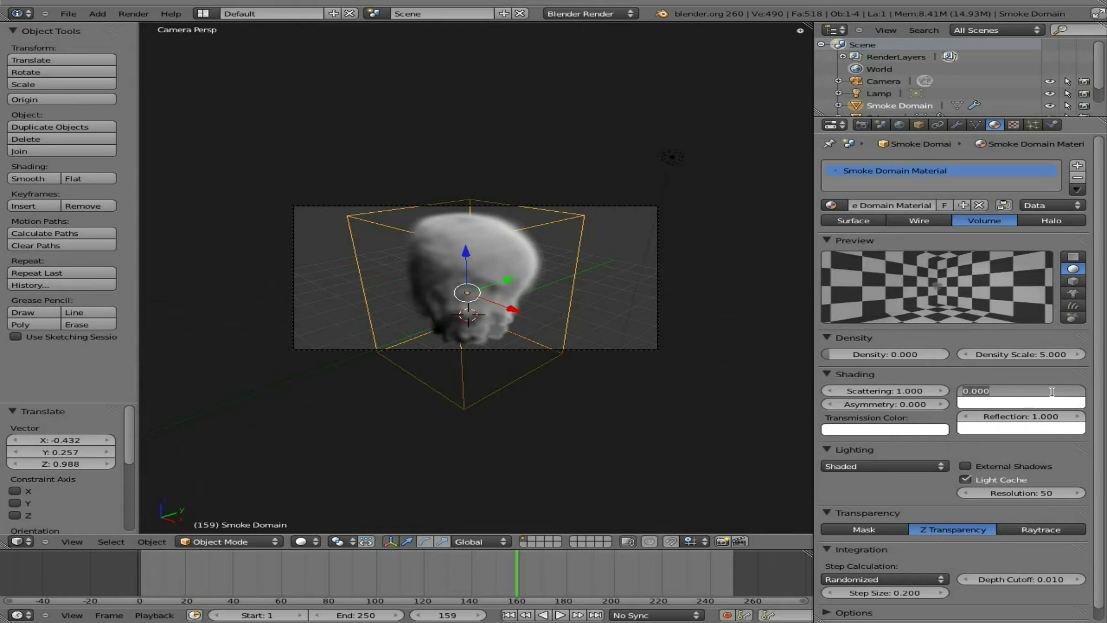
type("0.3")
key("Return")
key("F12")
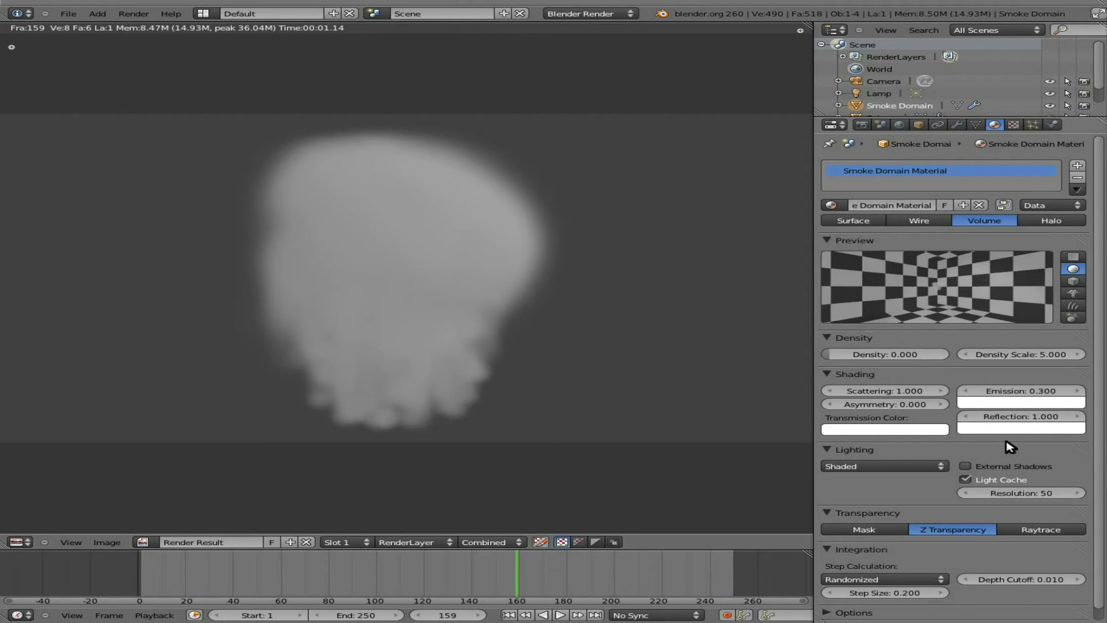
key("Escape")
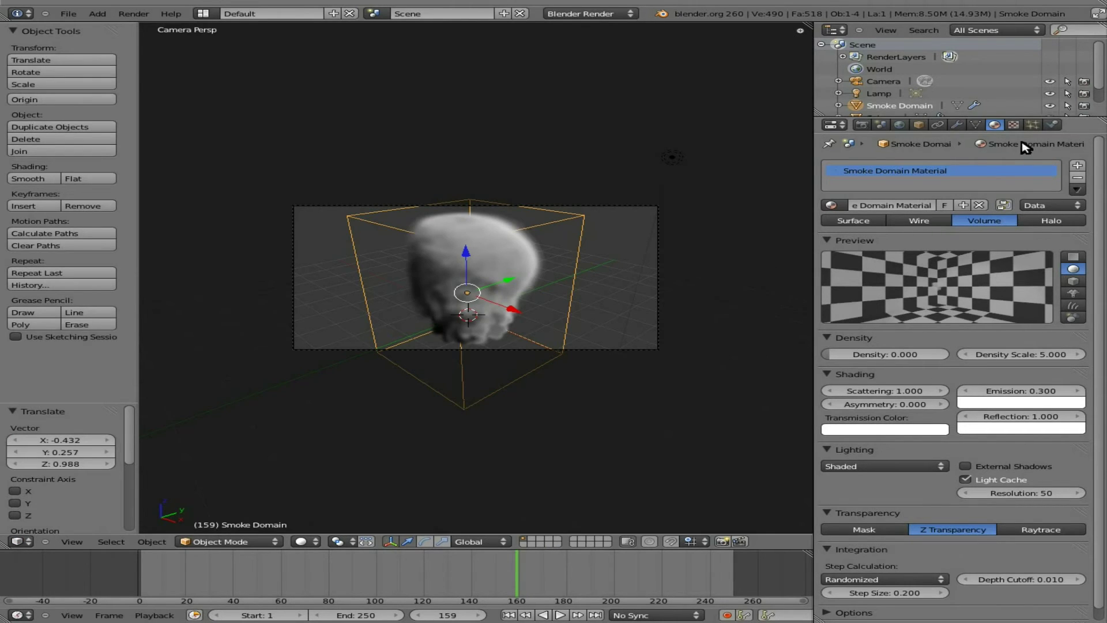
- Select the emitting sphere and view its SmokeParticles and smoke flow settings
left_click(1033, 125)
left_click(1053, 125)
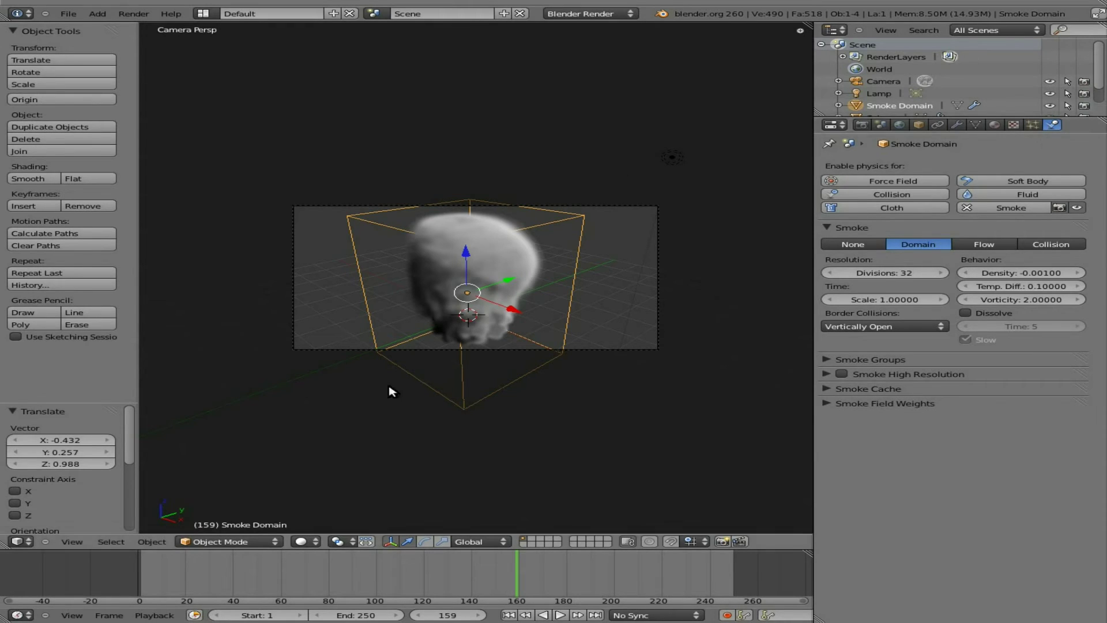
right_click(488, 332)
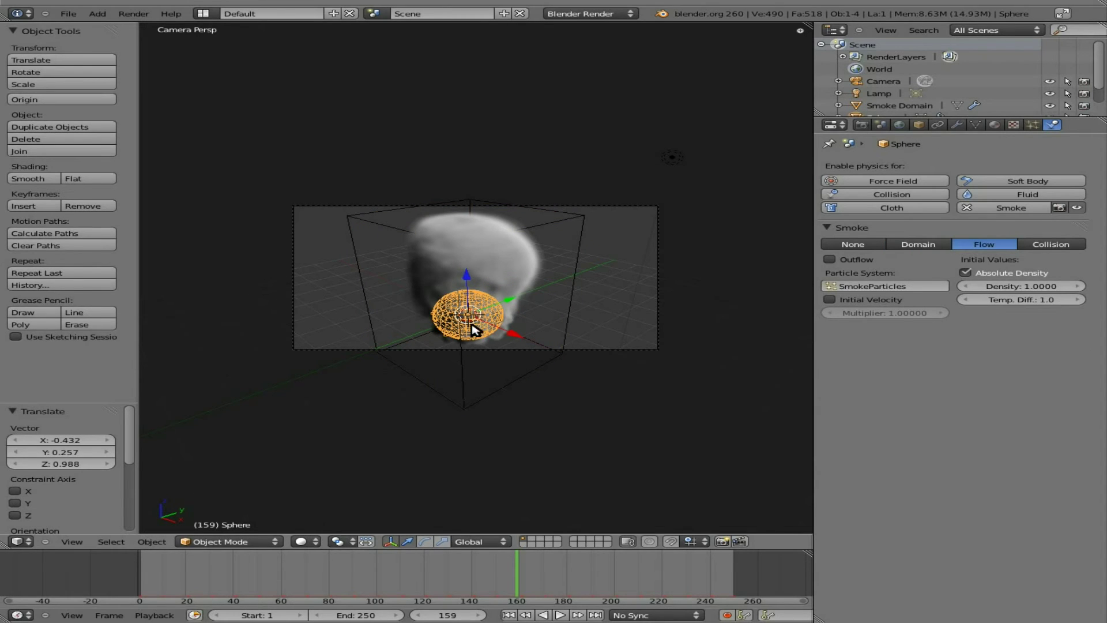
left_click(1034, 125)
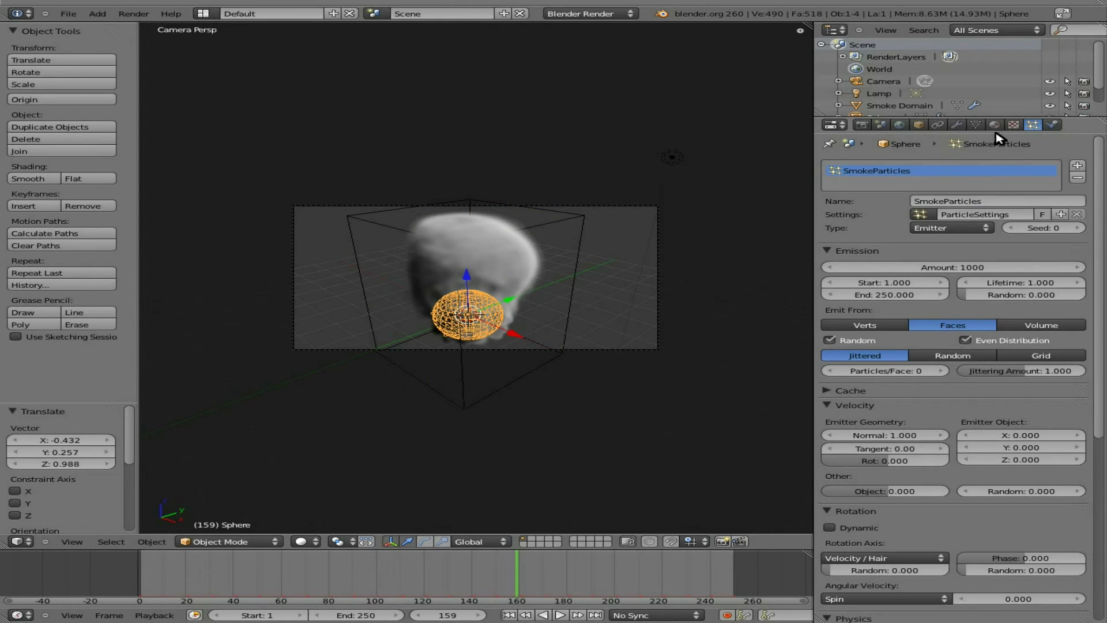
left_click(1053, 124)
left_click(1036, 125)
- In the particle Render section, switch Emitter rendering on and then back off
middle_click_drag(948, 537, 939, 261)
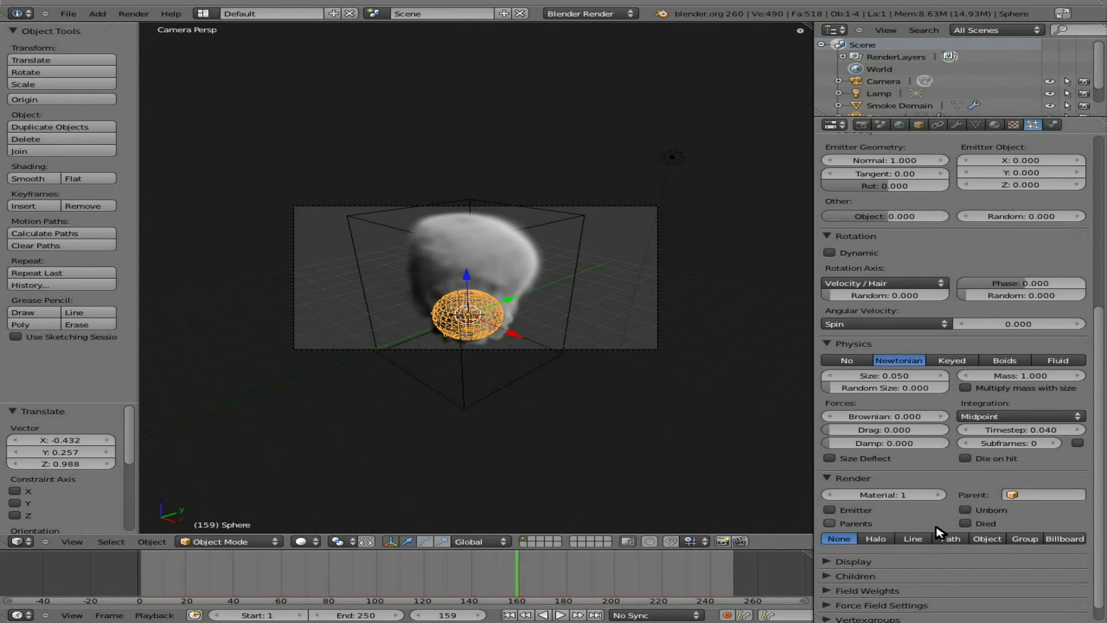
scroll(935, 579, "down", 2)
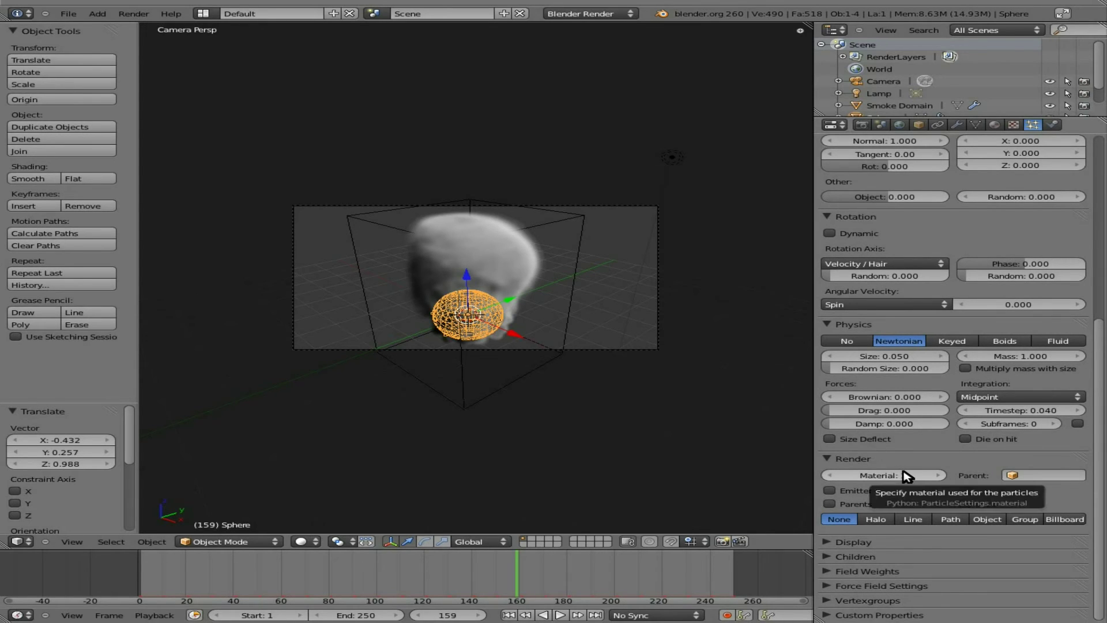
left_click(830, 490)
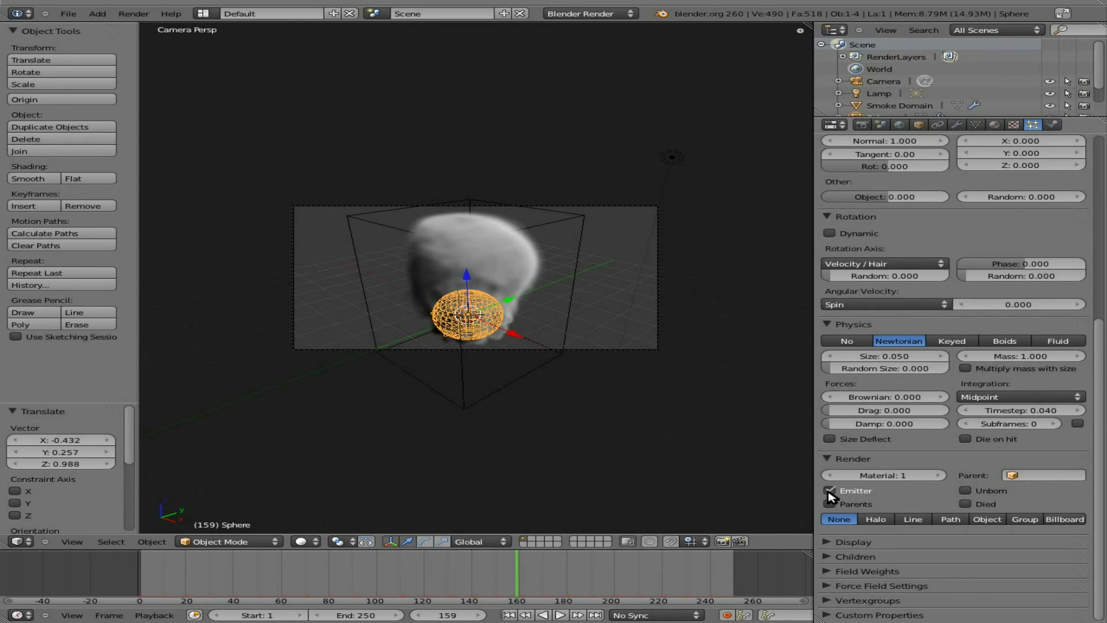
left_click(828, 491)
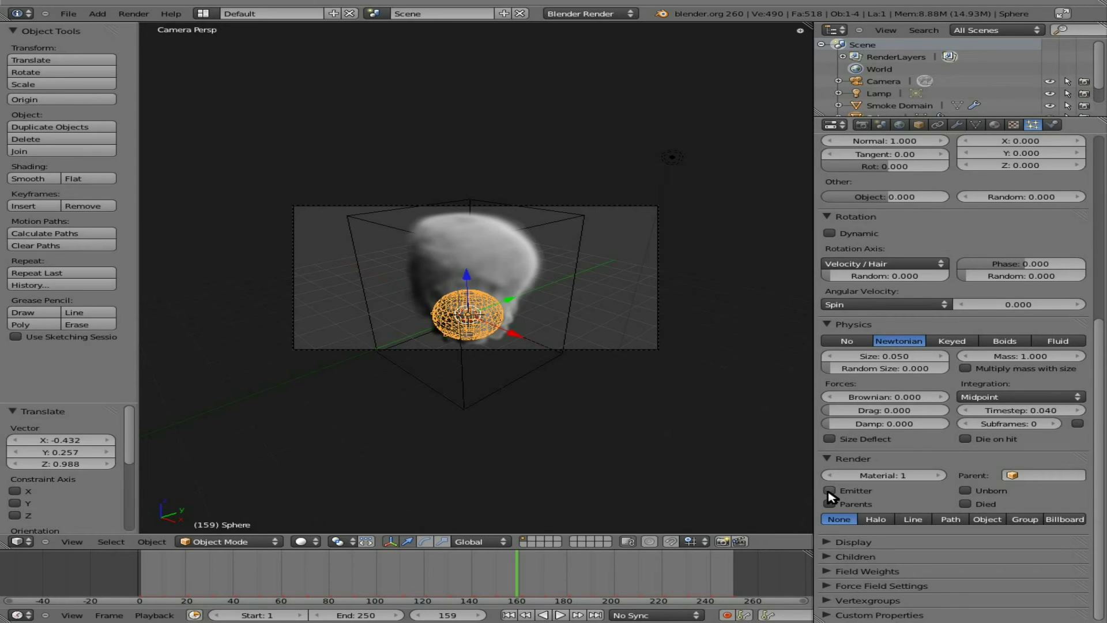